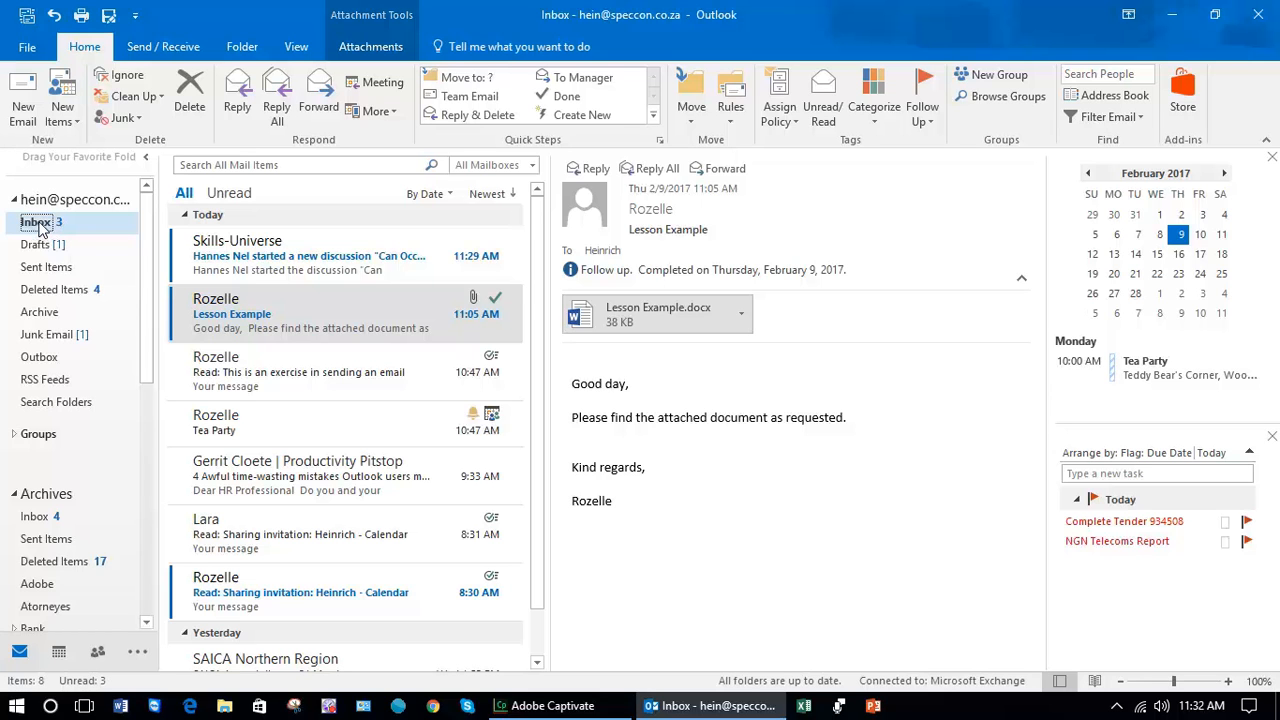
- Create a subfolder inside the Inbox, naming it with the first name of the Lesson Example message's sender
right_click(37, 227)
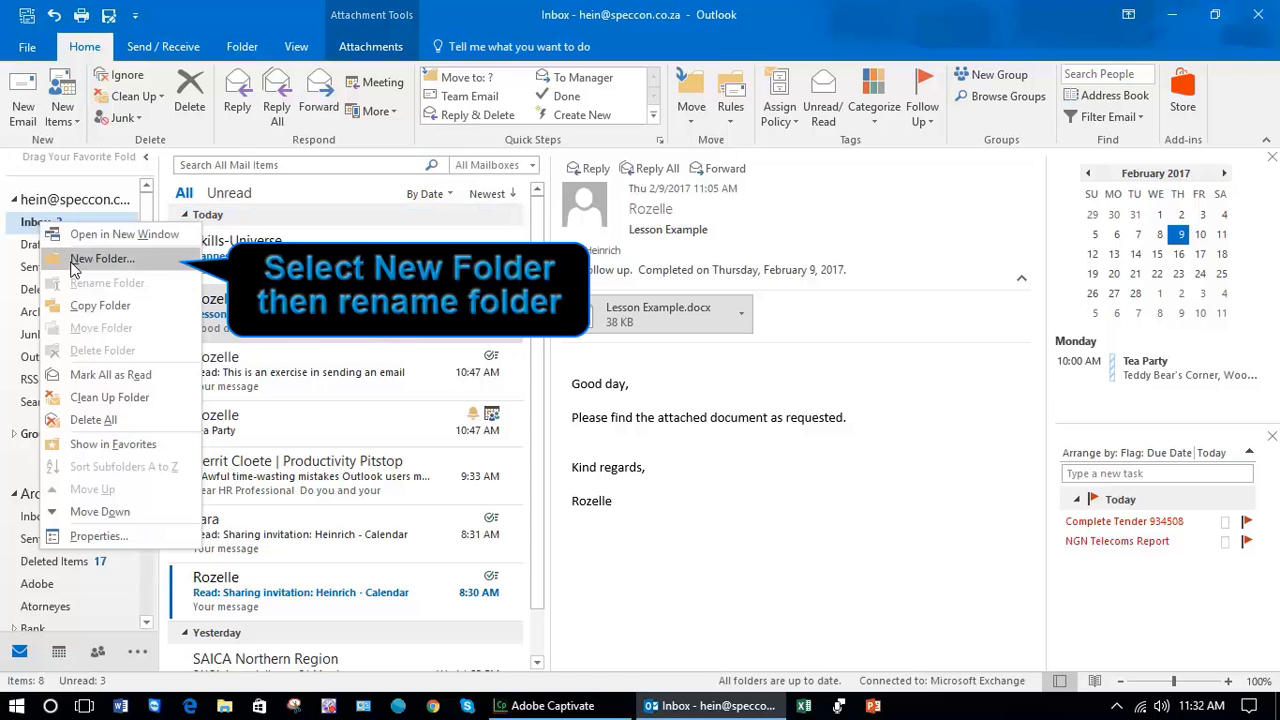
type("Rozelle")
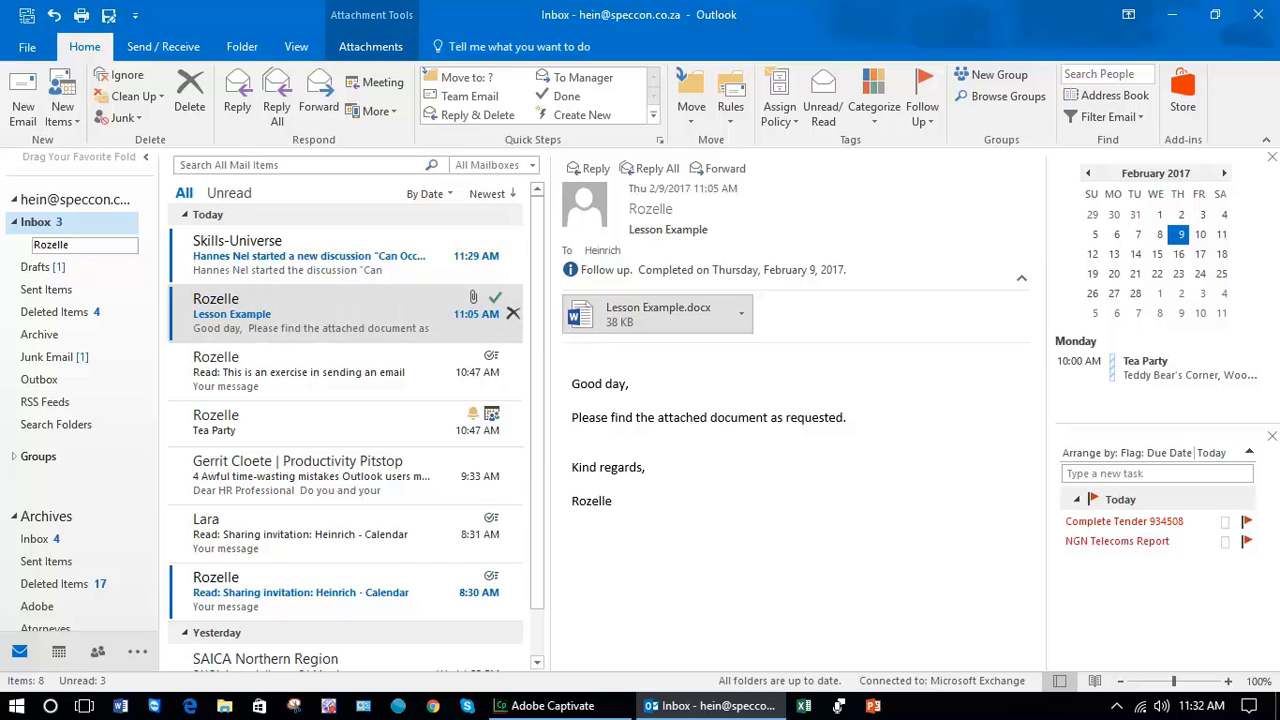
key("Return")
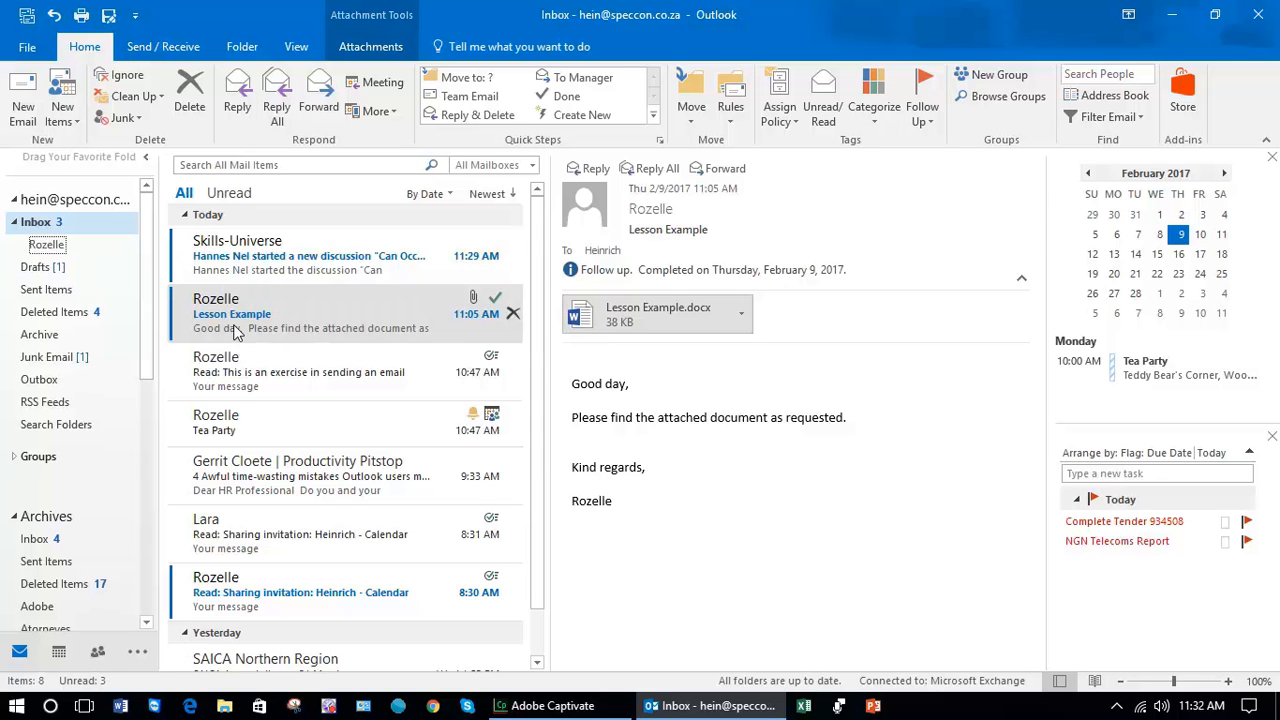
- Create a subfolder named 2017 inside the sender's folder under the Inbox
left_click(50, 245)
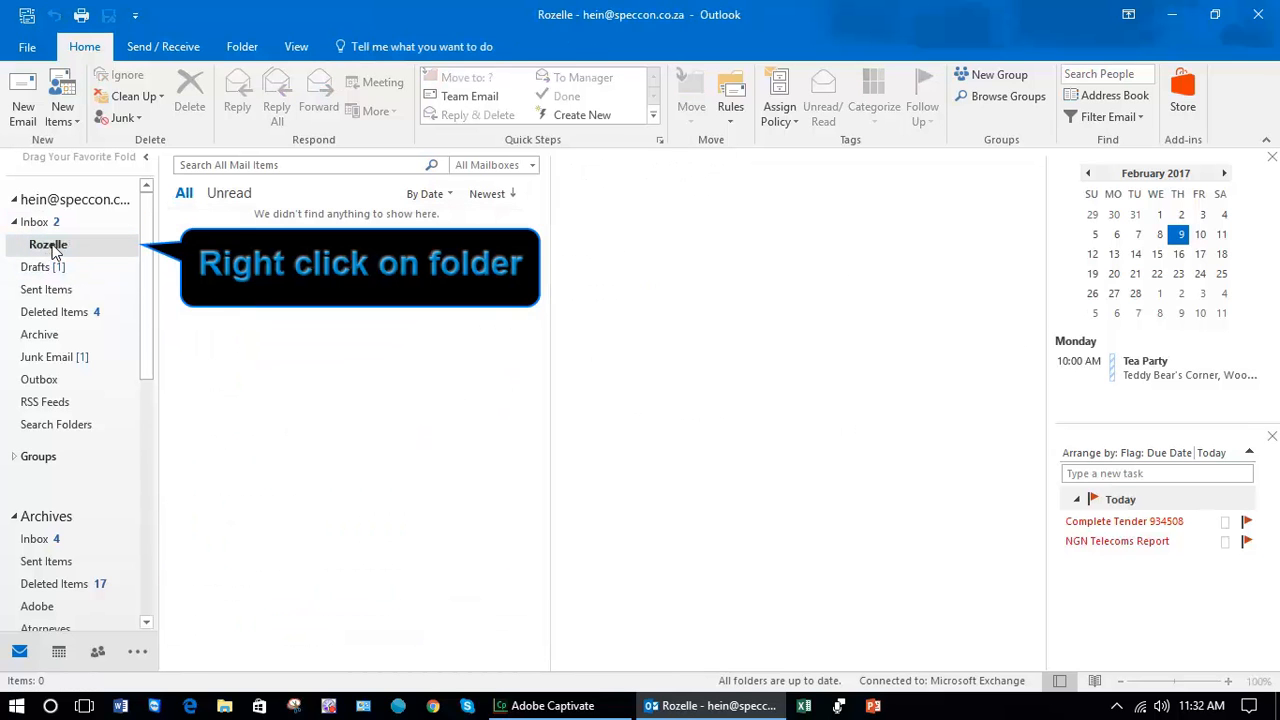
right_click(53, 250)
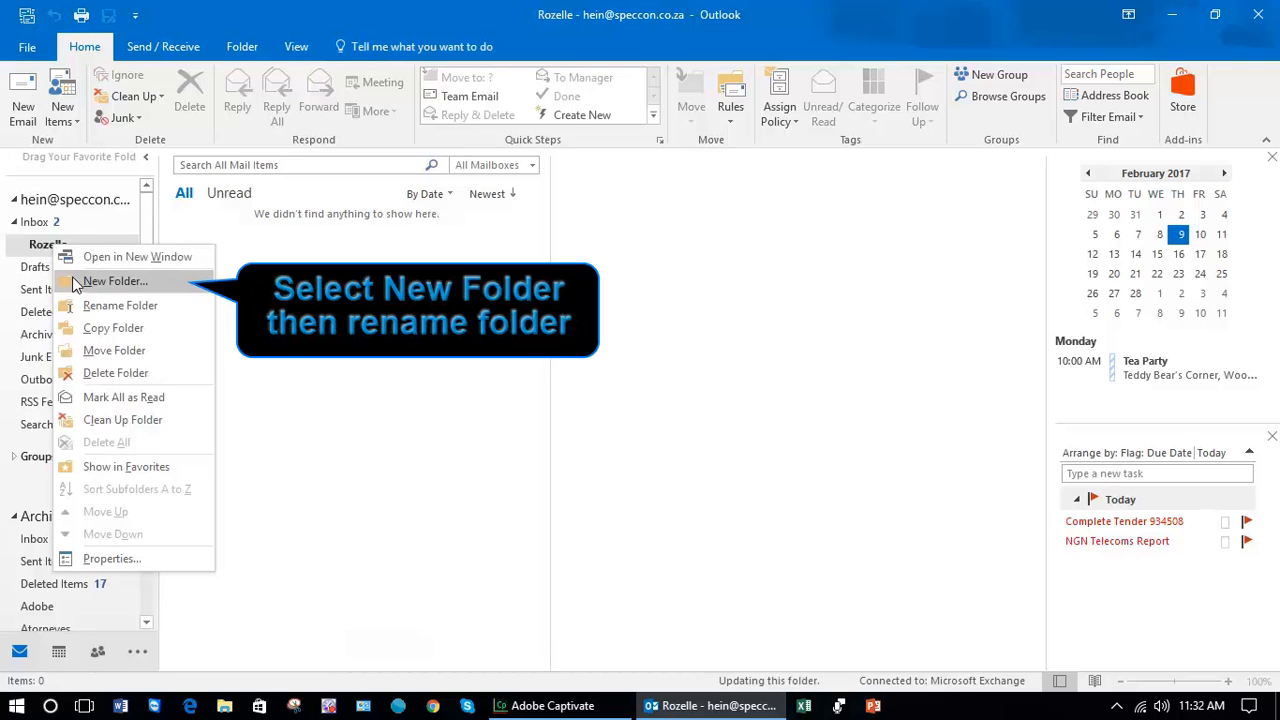
left_click(74, 278)
type("20")
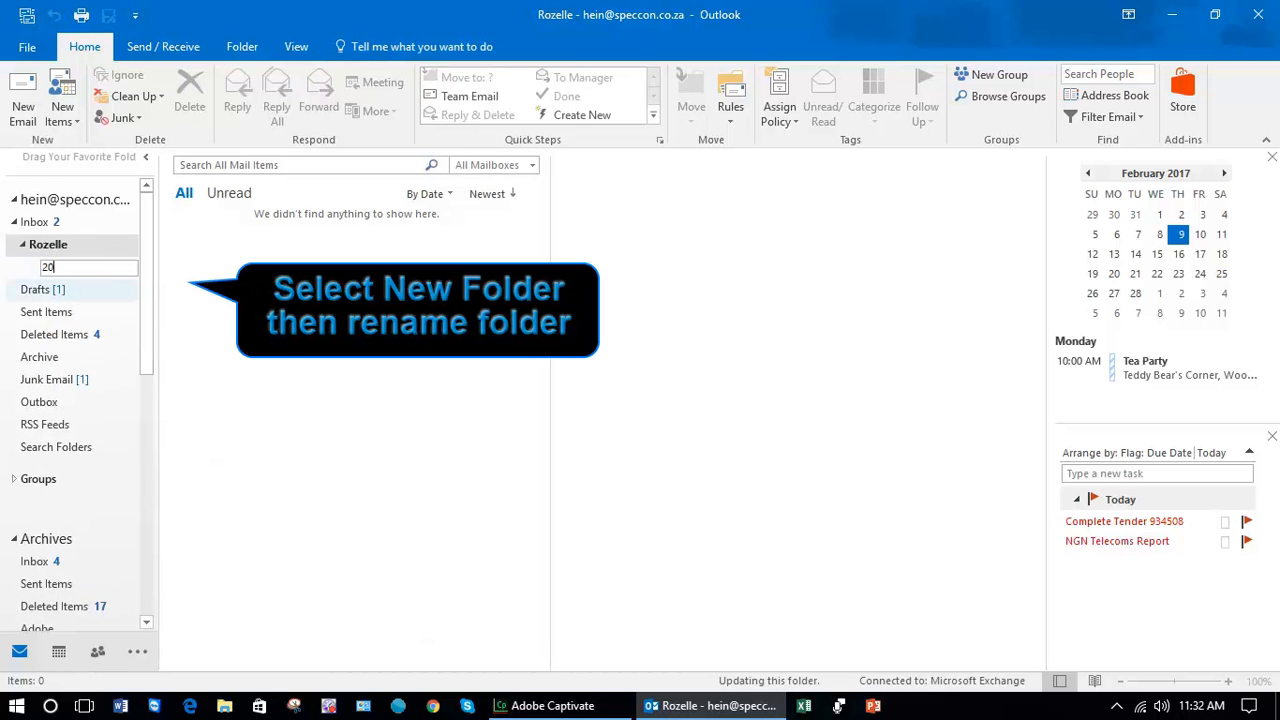
type("17")
key("Return")
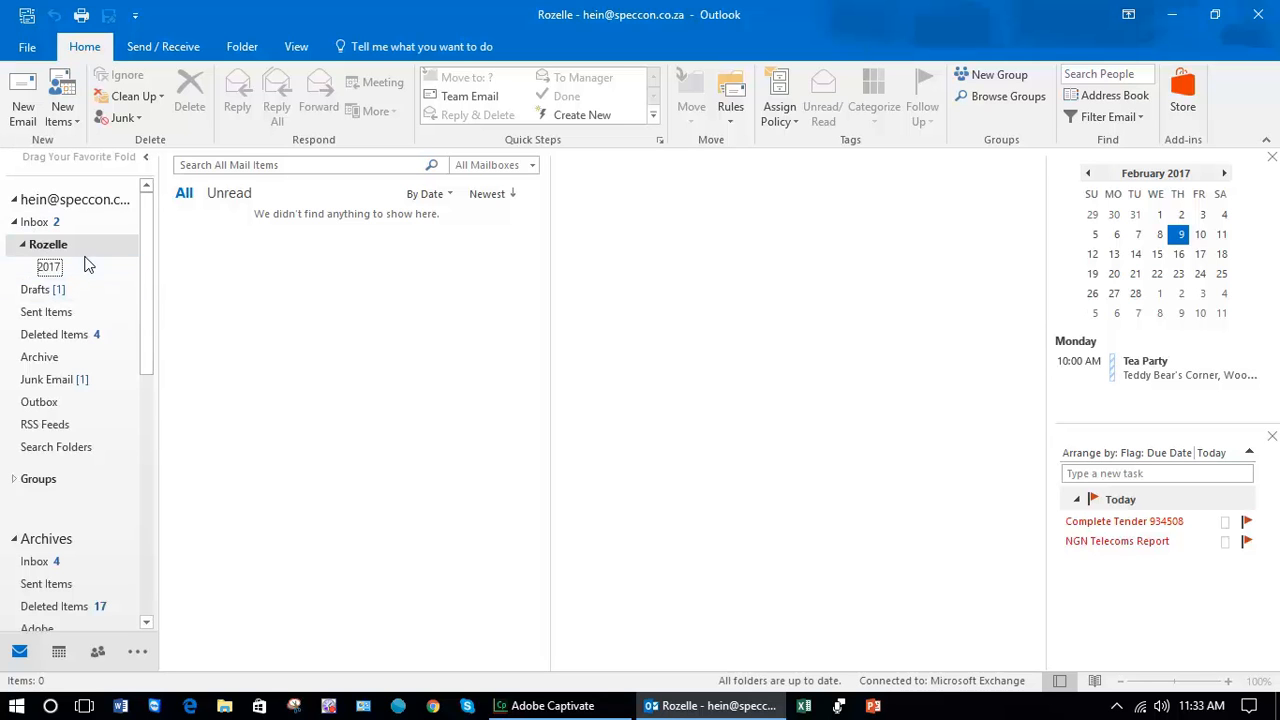
- Set the Lesson Example conversation to always move to the sender's folder under the Inbox, and open that folder to check it
left_click(44, 226)
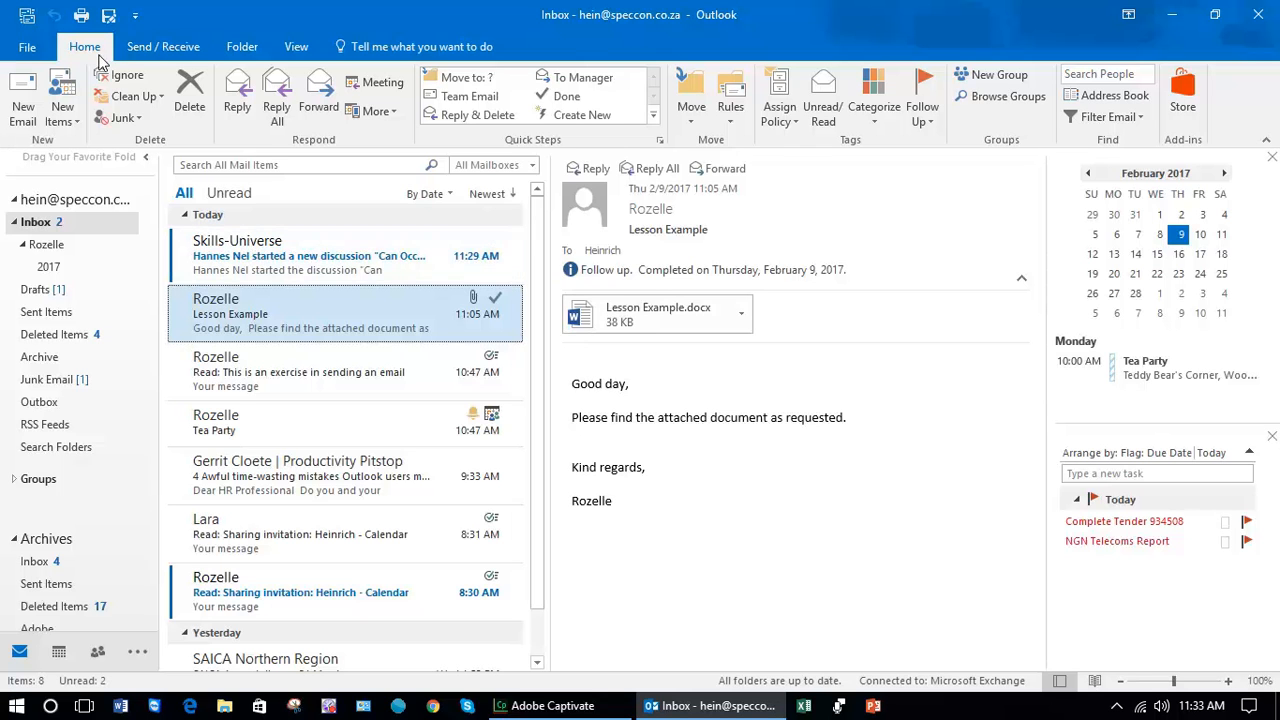
left_click(689, 108)
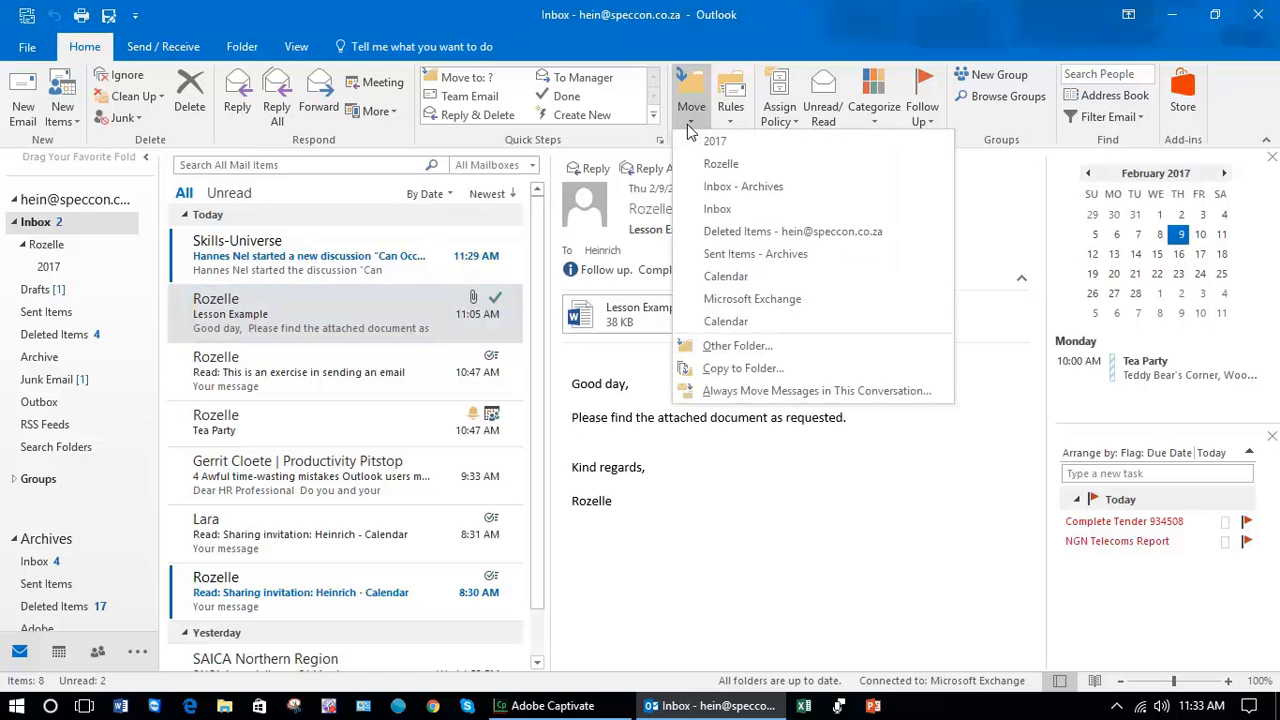
left_click(710, 391)
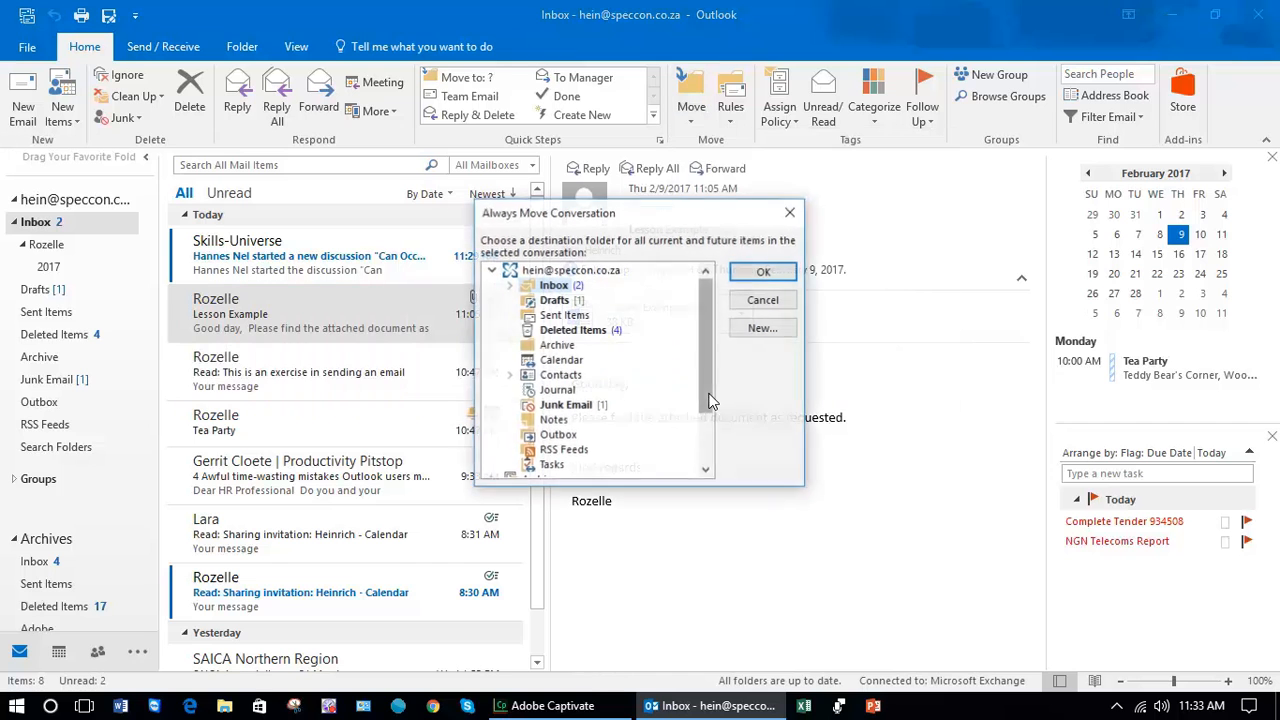
left_click(510, 286)
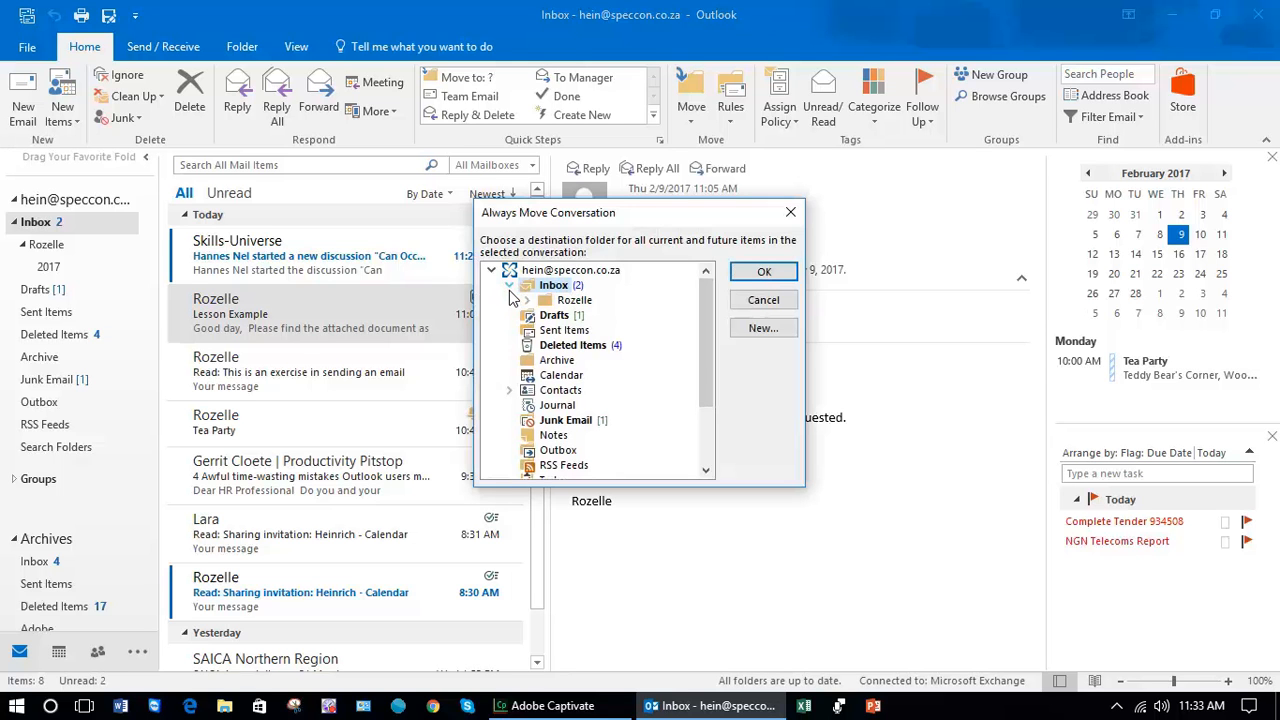
left_click(567, 301)
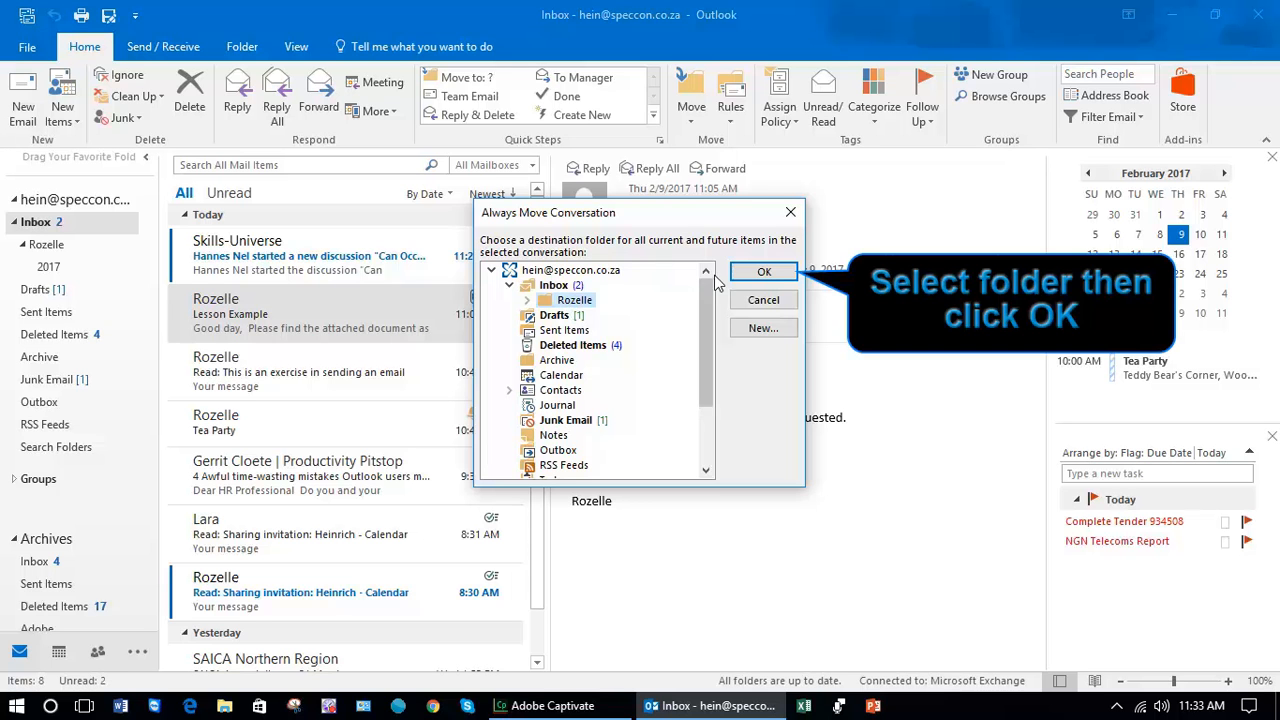
left_click(764, 272)
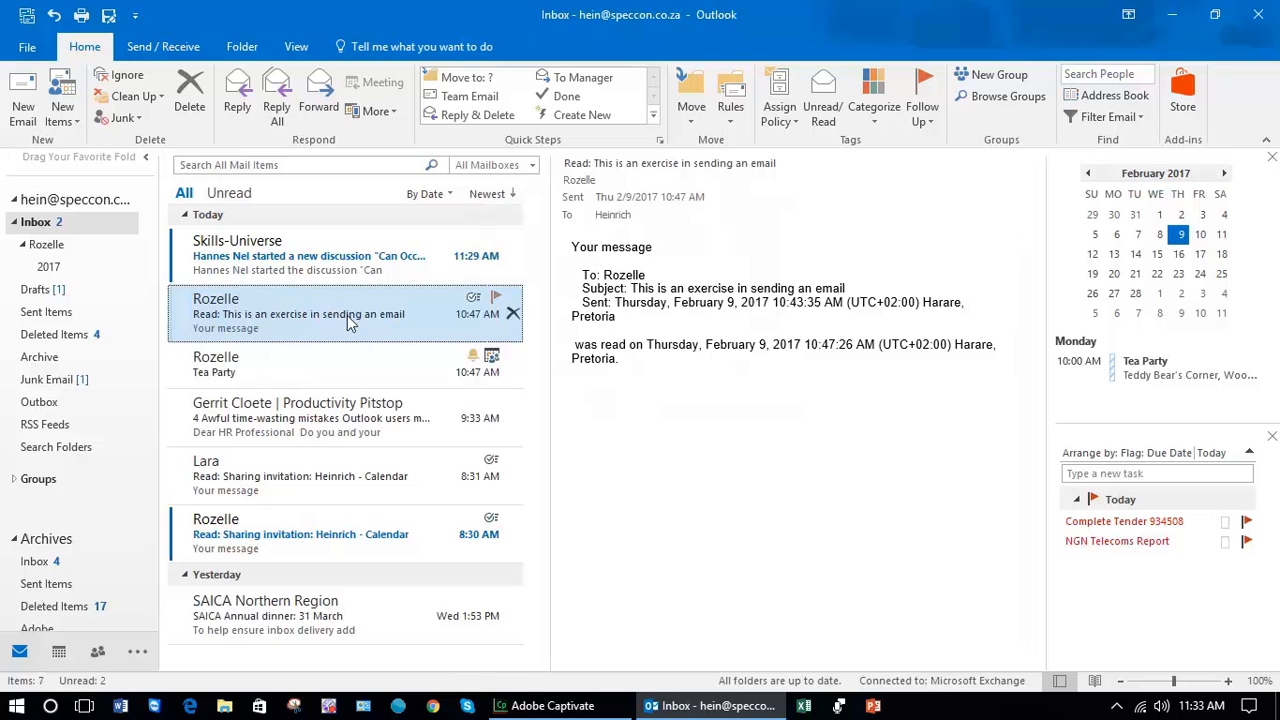
left_click(64, 248)
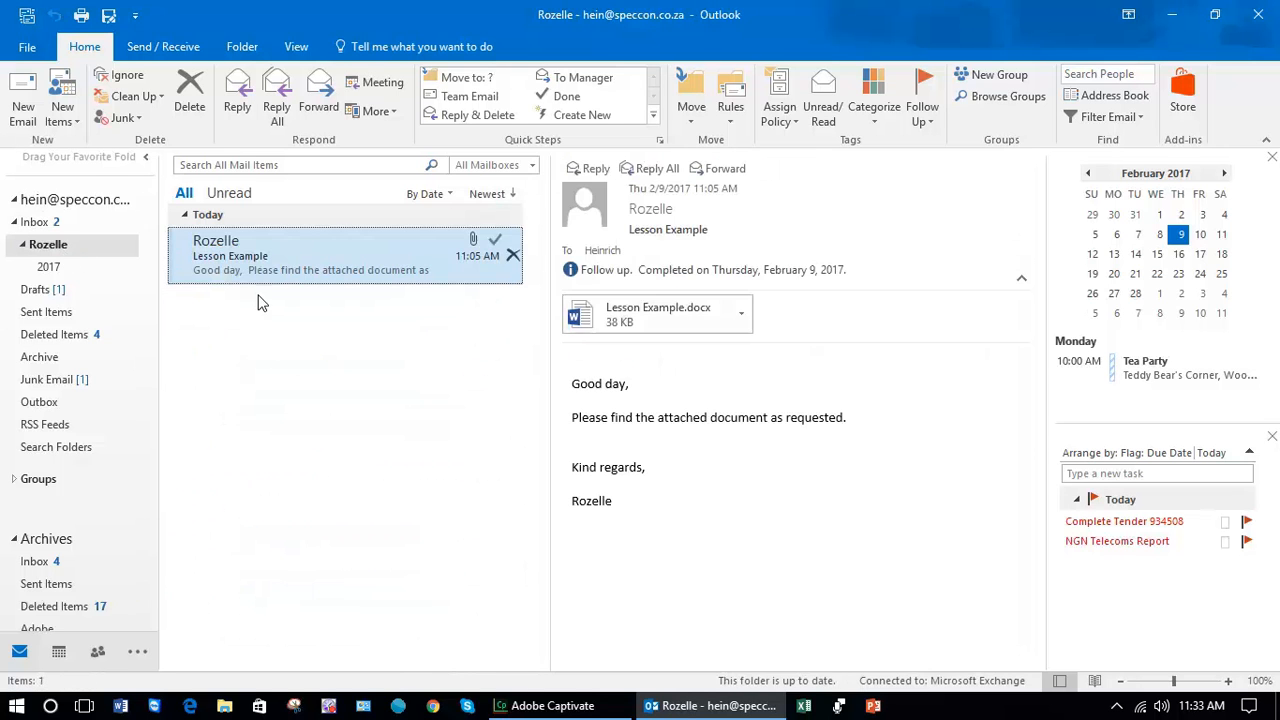
- Move the exercise email's read receipt, the Tea Party message and the 8:30 AM sharing invitation receipt from the Inbox to the sender's folder
left_click(55, 228)
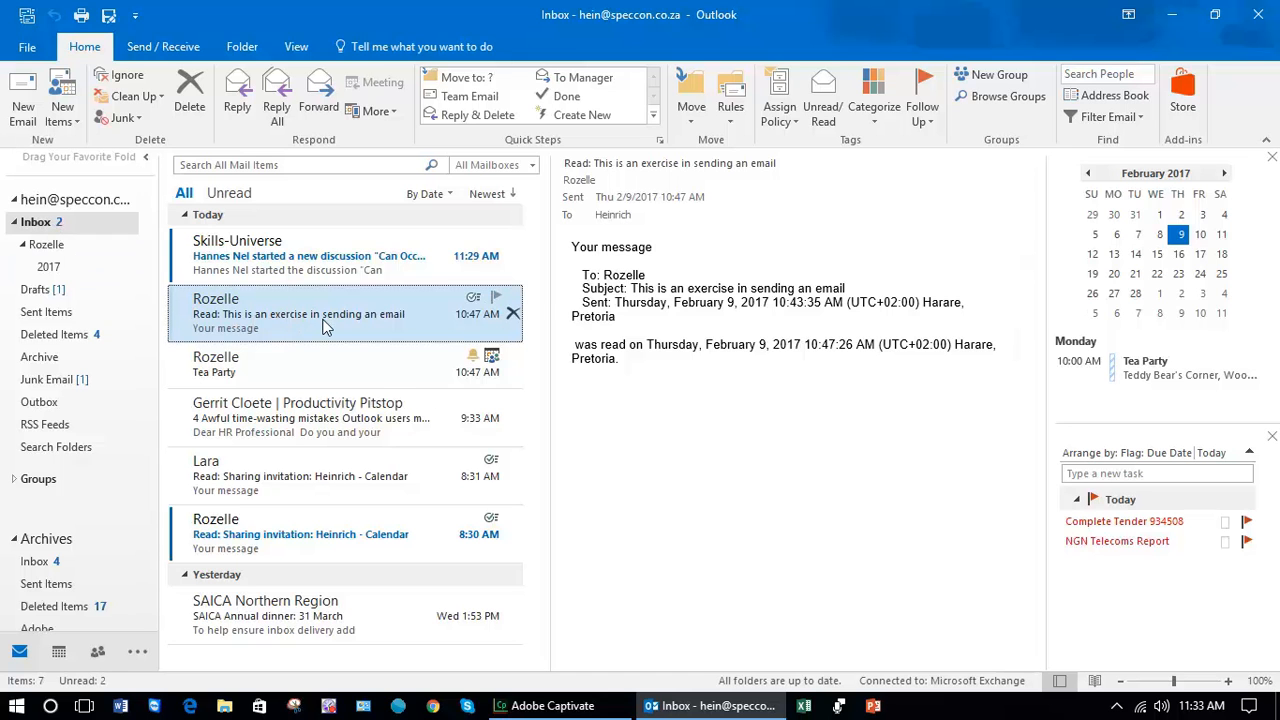
left_click_drag(323, 326, 60, 250)
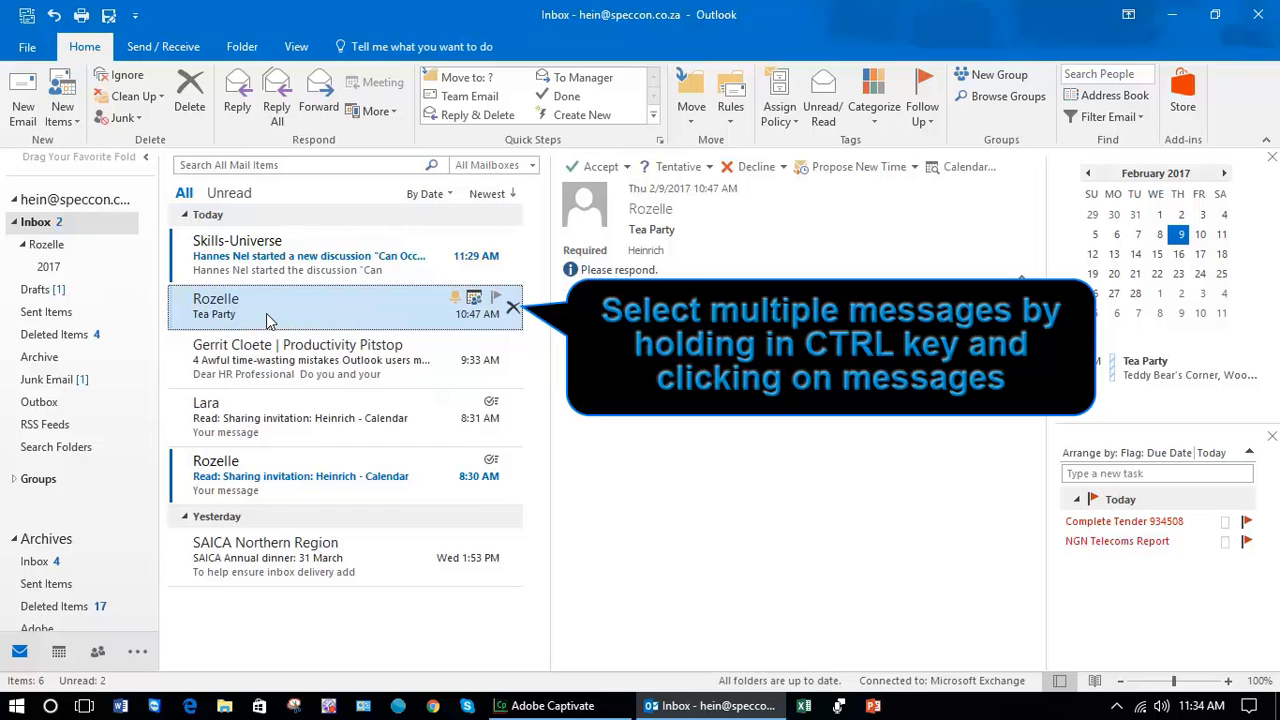
left_click(256, 478, "ctrl")
left_click_drag(256, 478, 52, 268)
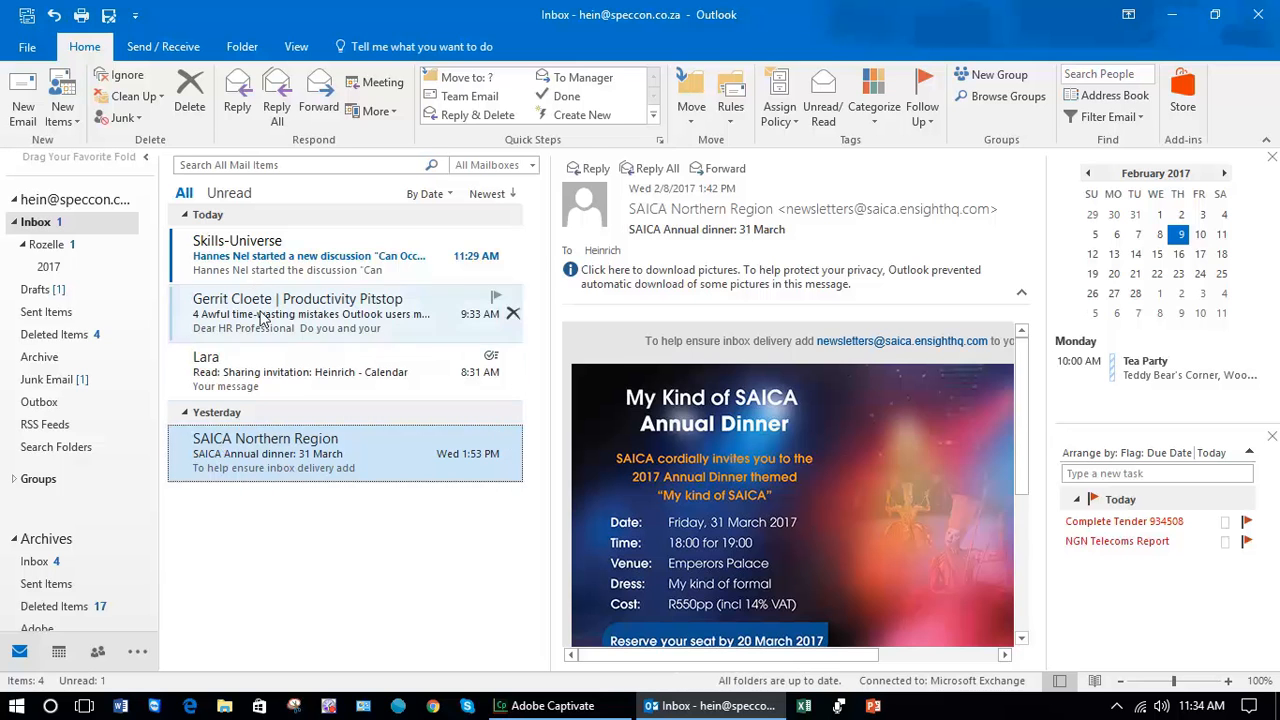
- Select the consecutive Inbox messages from Skills-Universe through SAICA Northern Region as one range
left_click(250, 258)
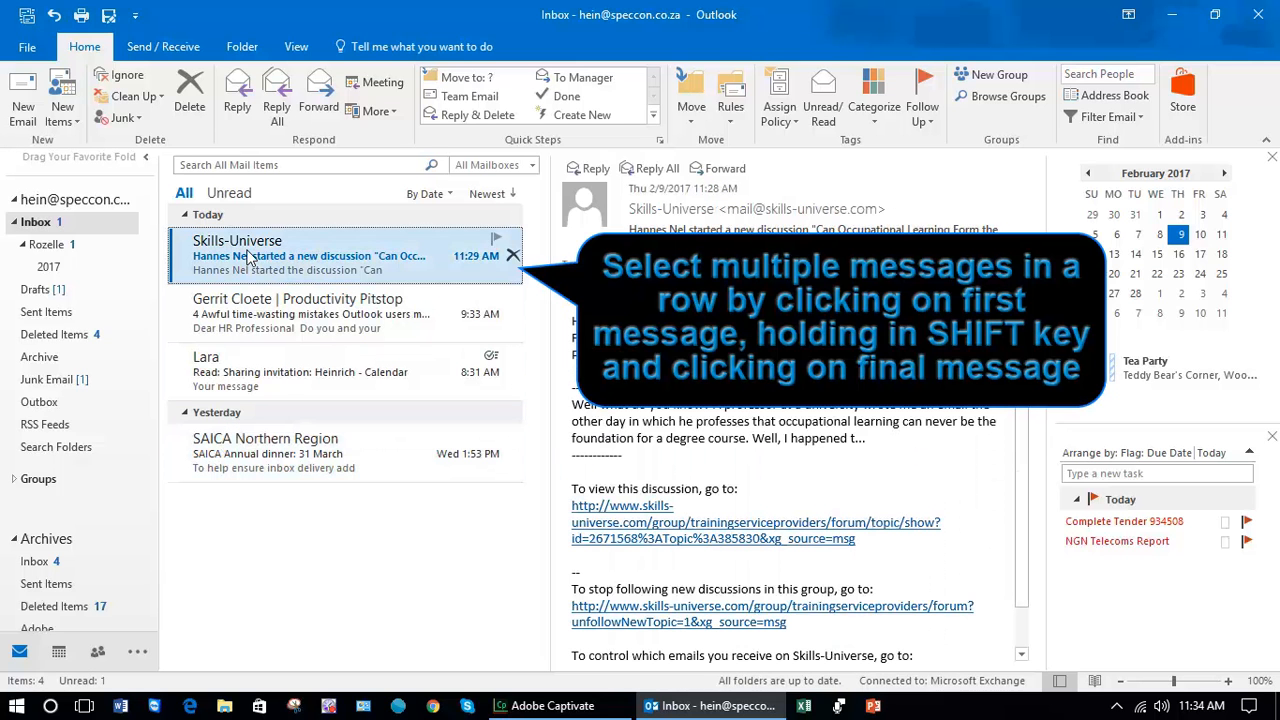
left_click(250, 470, "shift")
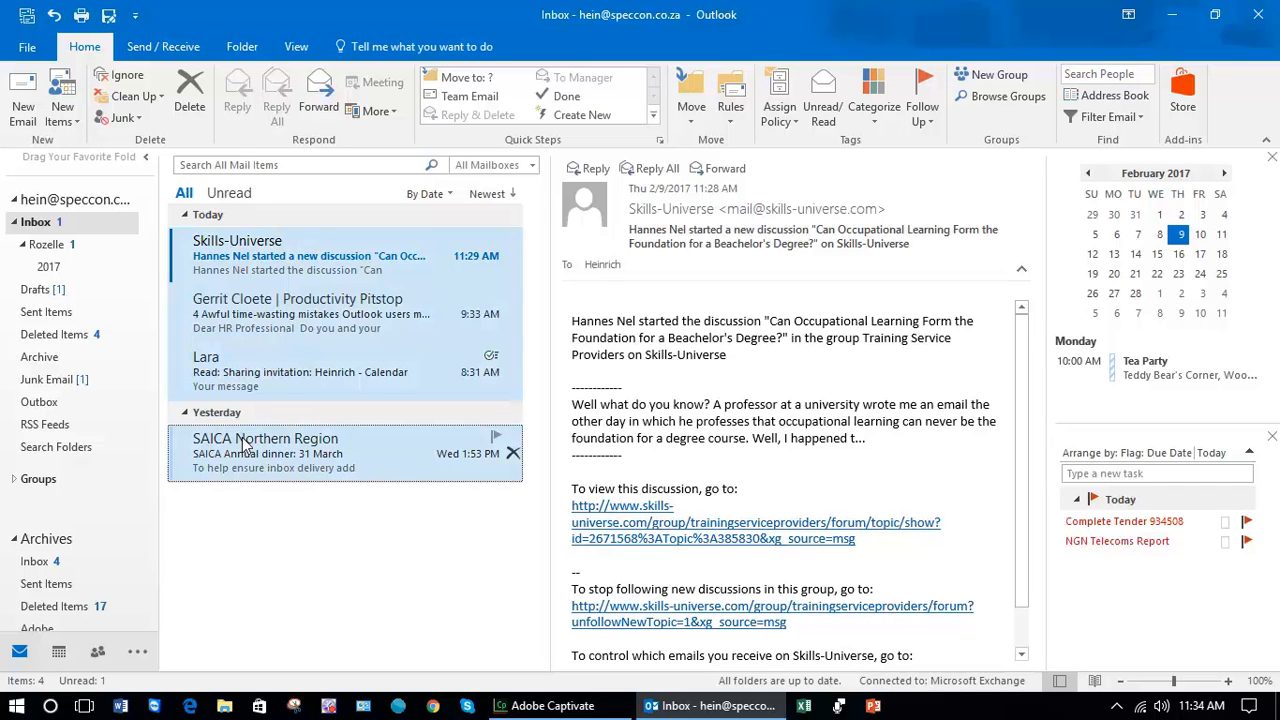
left_click(357, 244)
left_click(338, 390)
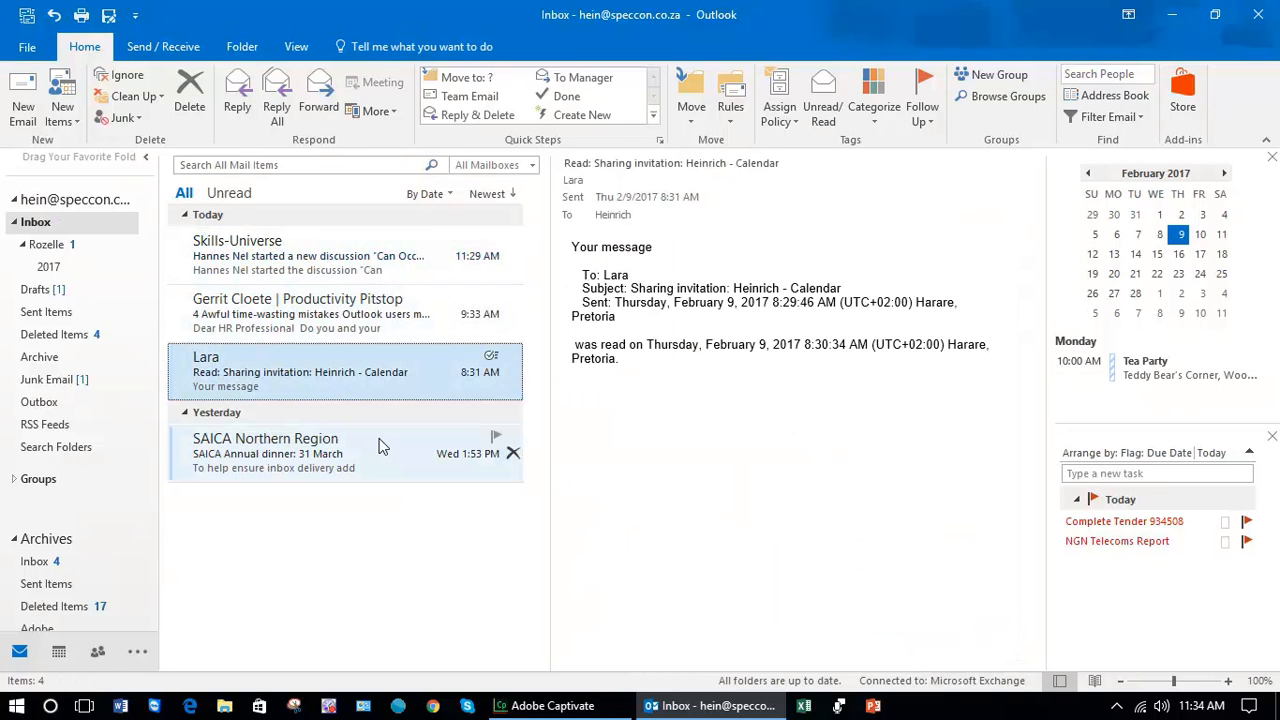
left_click(393, 240)
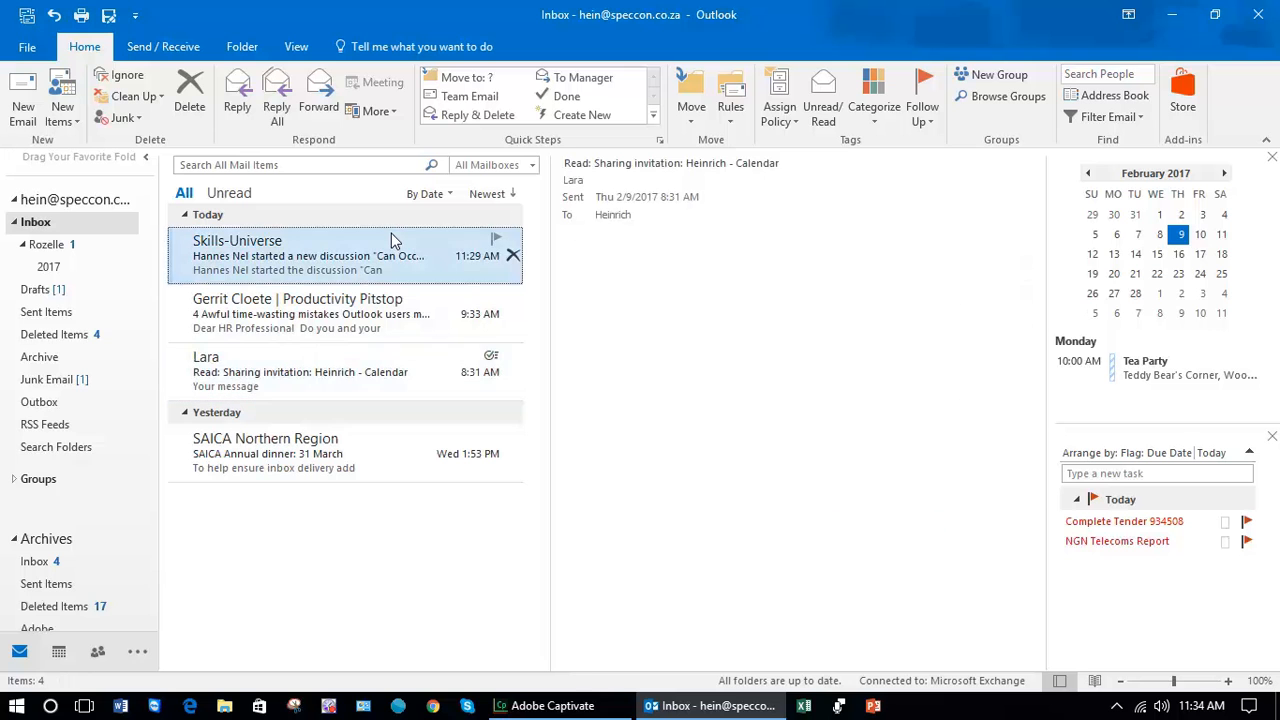
left_click(347, 453, "shift")
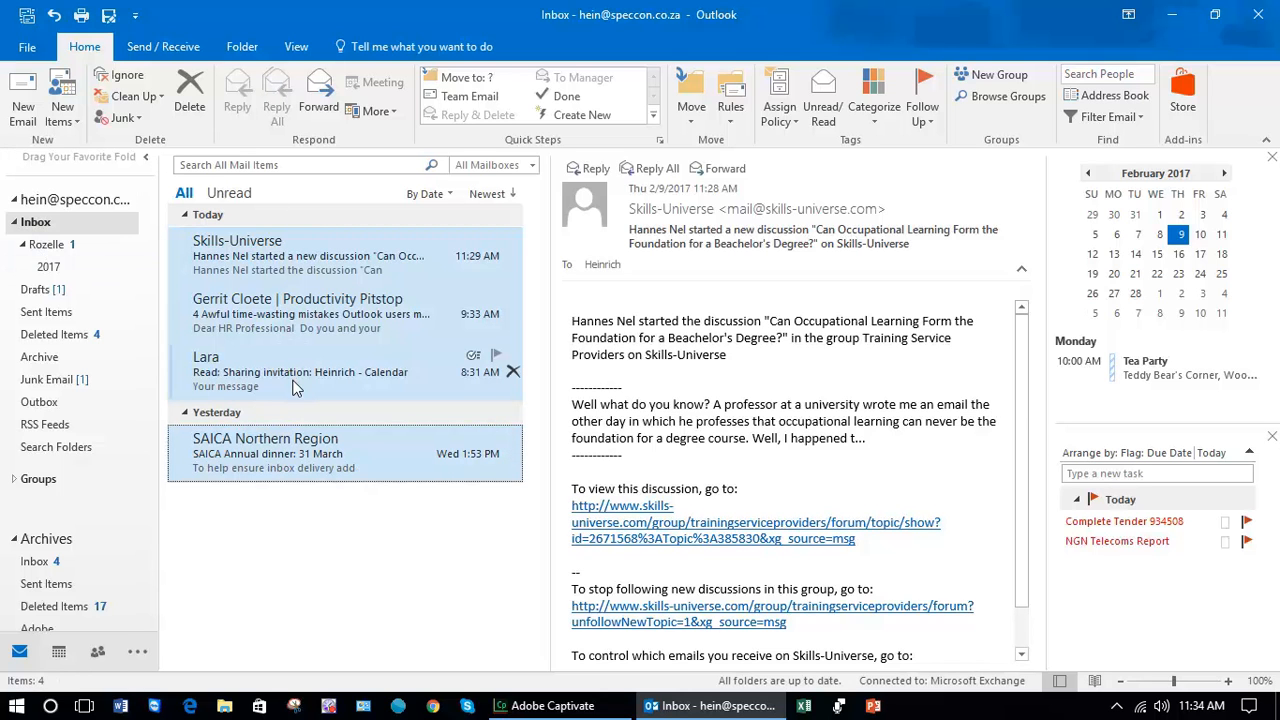
- Look at the Sent Items folder and at the messages in the sender's folder under the Inbox
left_click(47, 314)
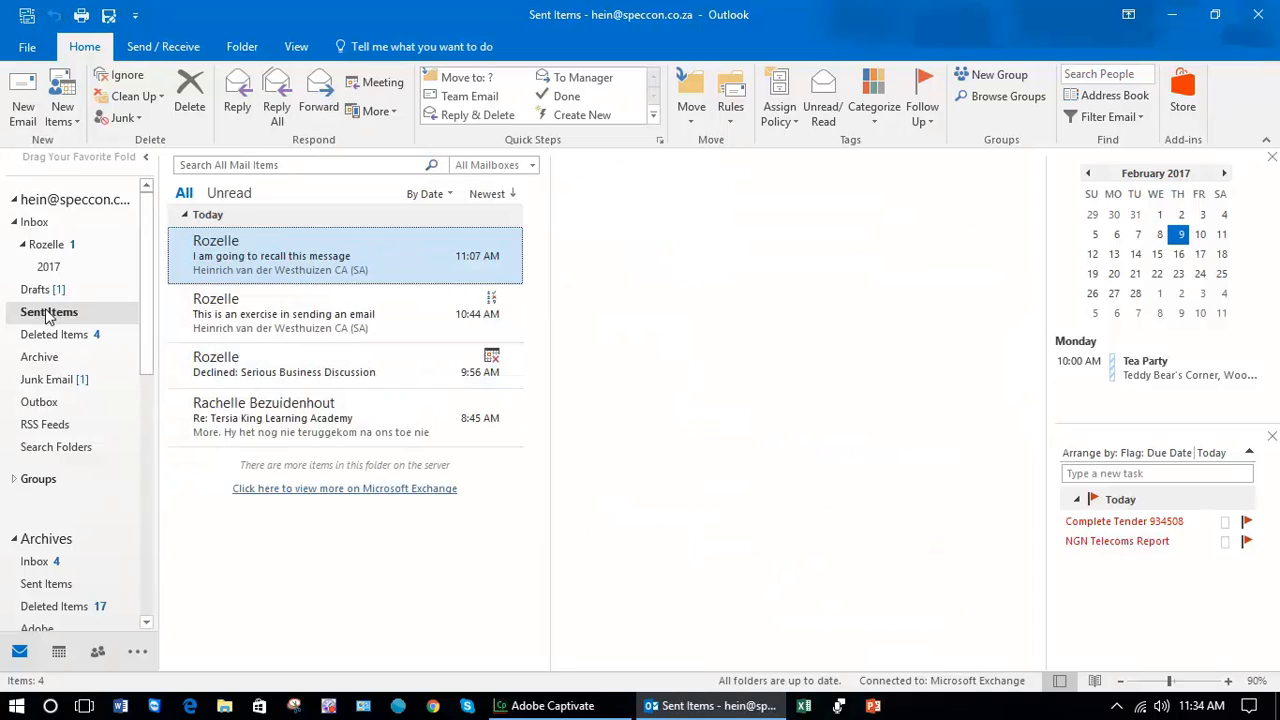
left_click(80, 254)
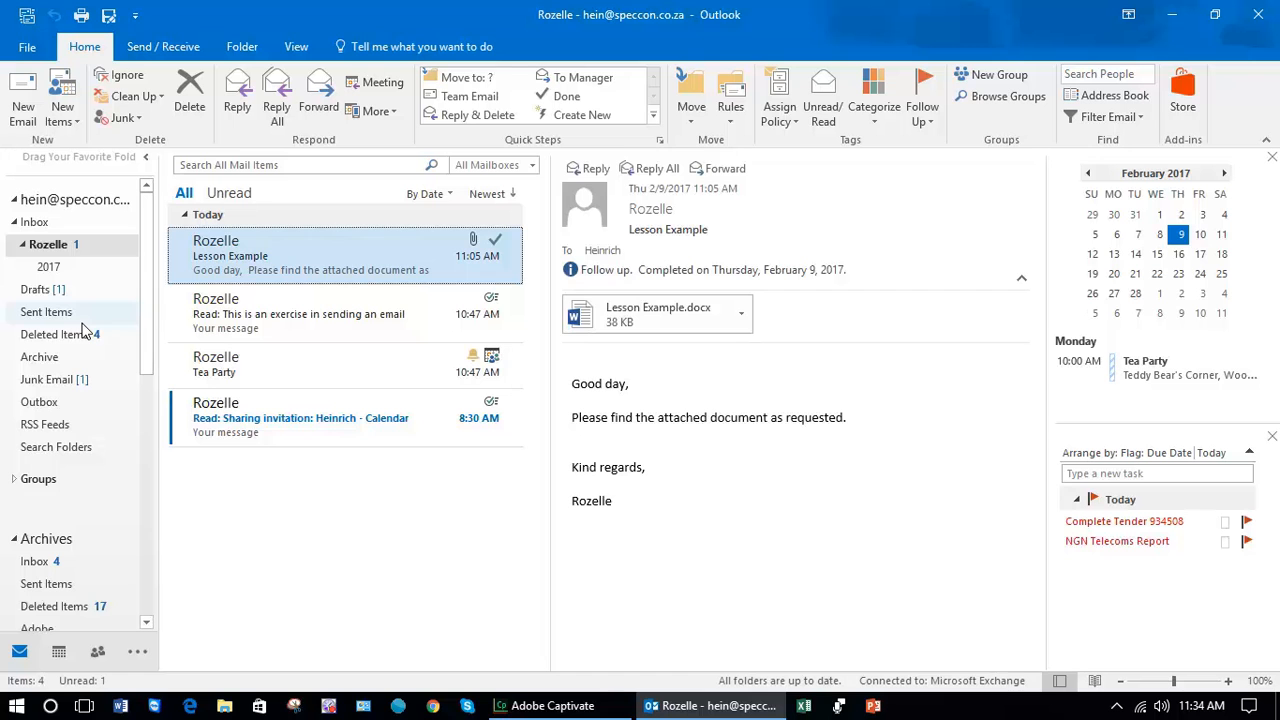
- Collapse the Inbox's subfolders and create a new folder named training directly under the mailbox account
left_click(19, 226)
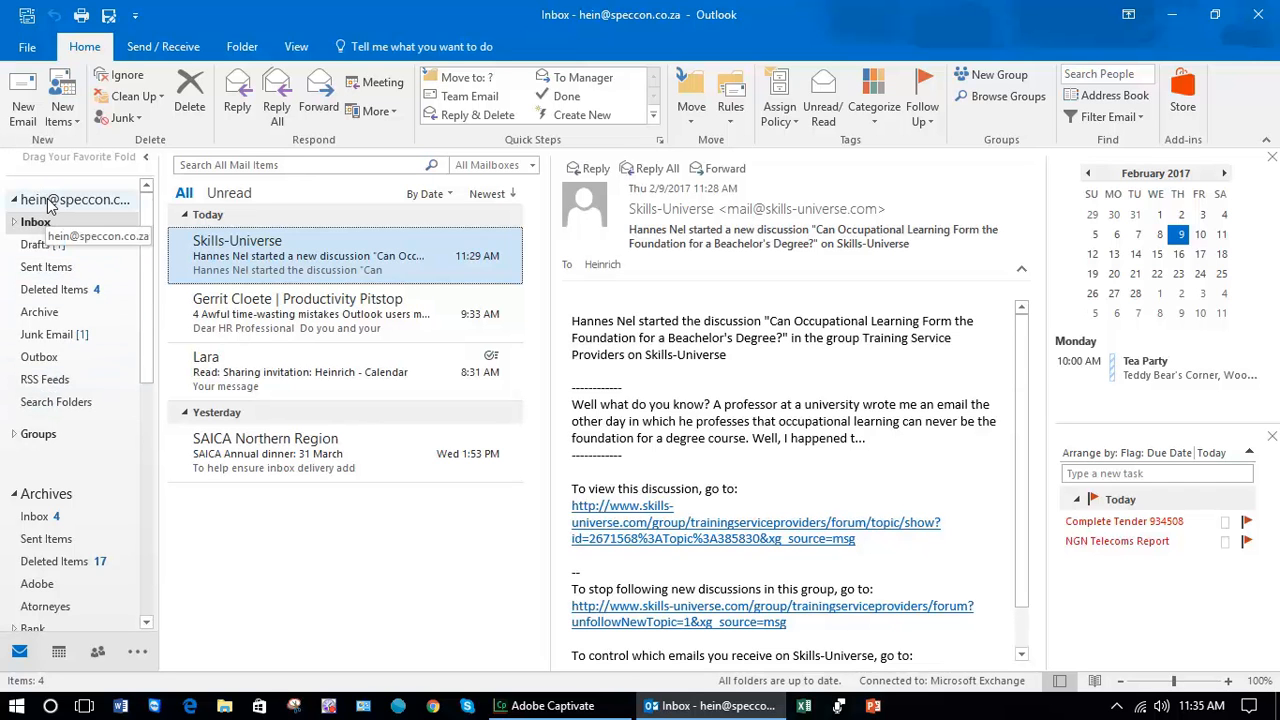
right_click(47, 205)
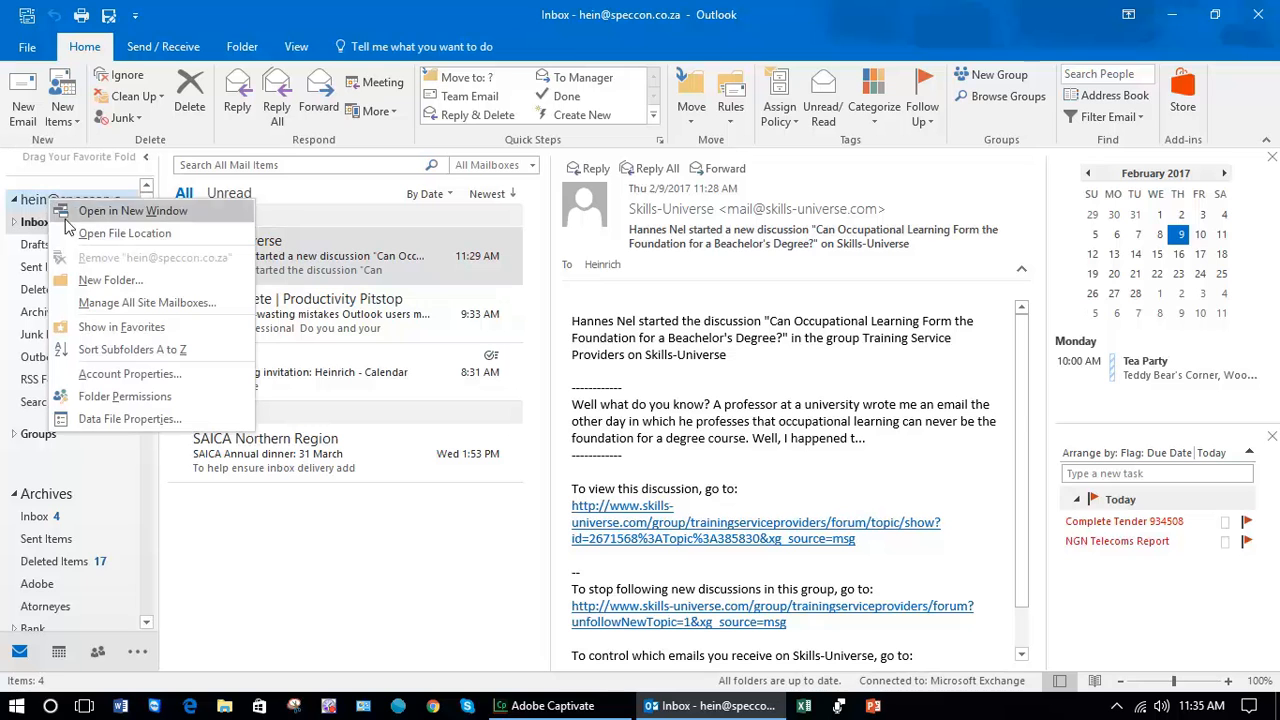
left_click(110, 281)
type("tra")
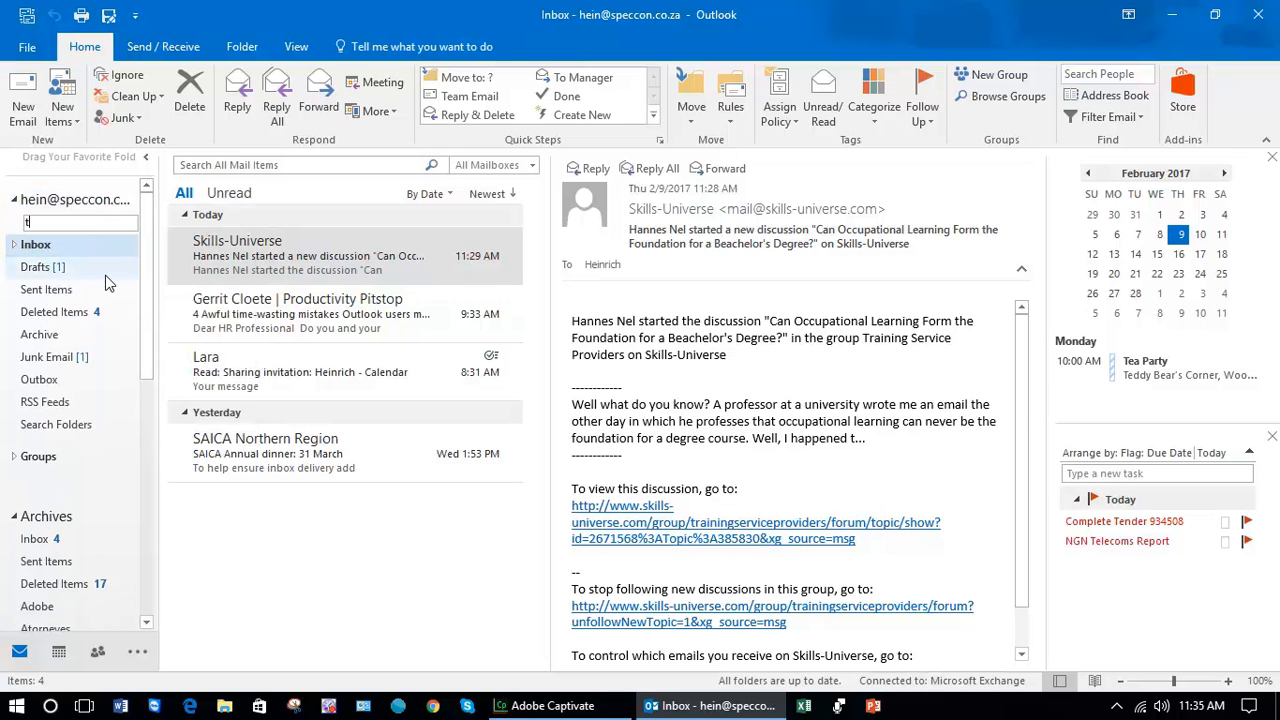
type("ining")
key("Return")
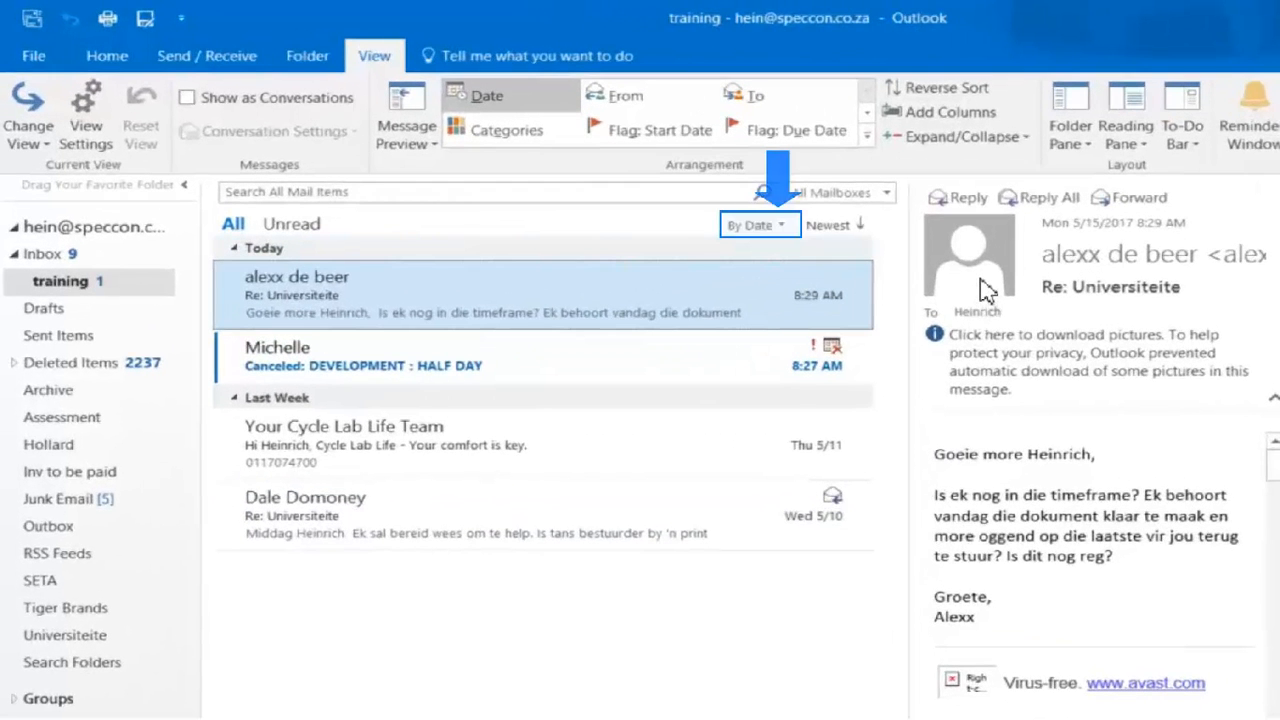
- Arrange the messages in the training folder by From, and after that by Subject
left_click(782, 225)
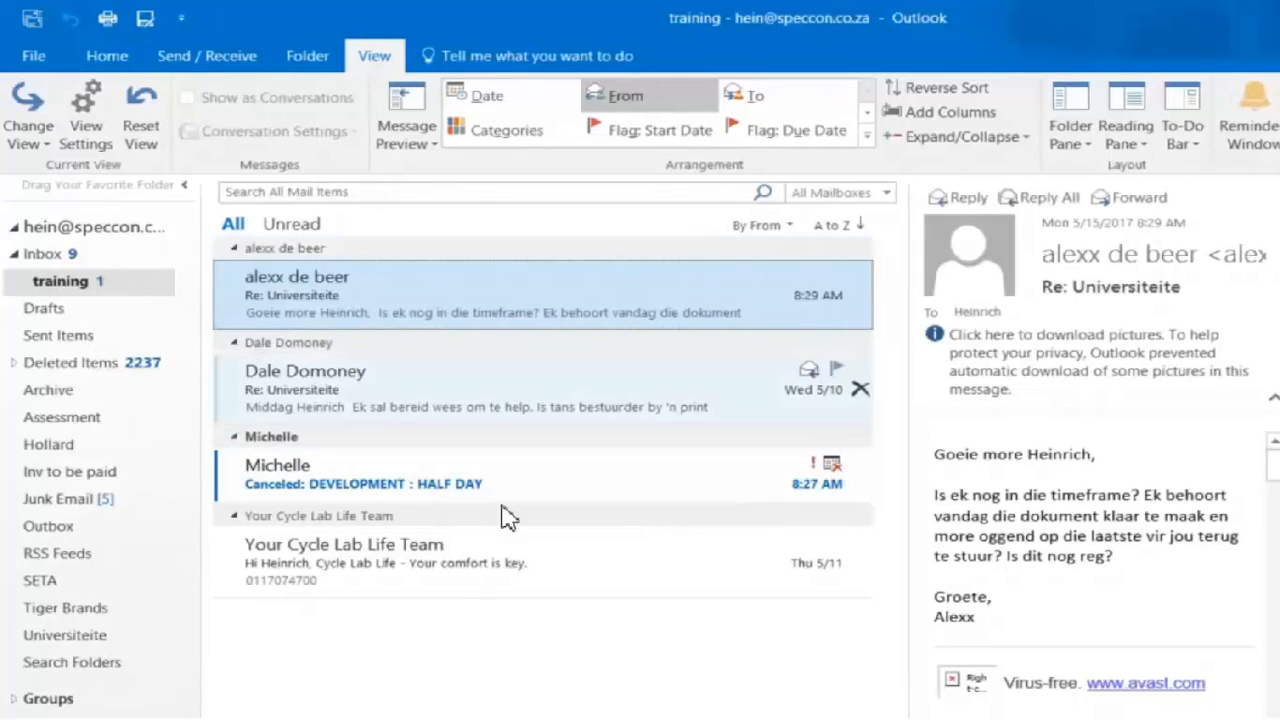
left_click(785, 227)
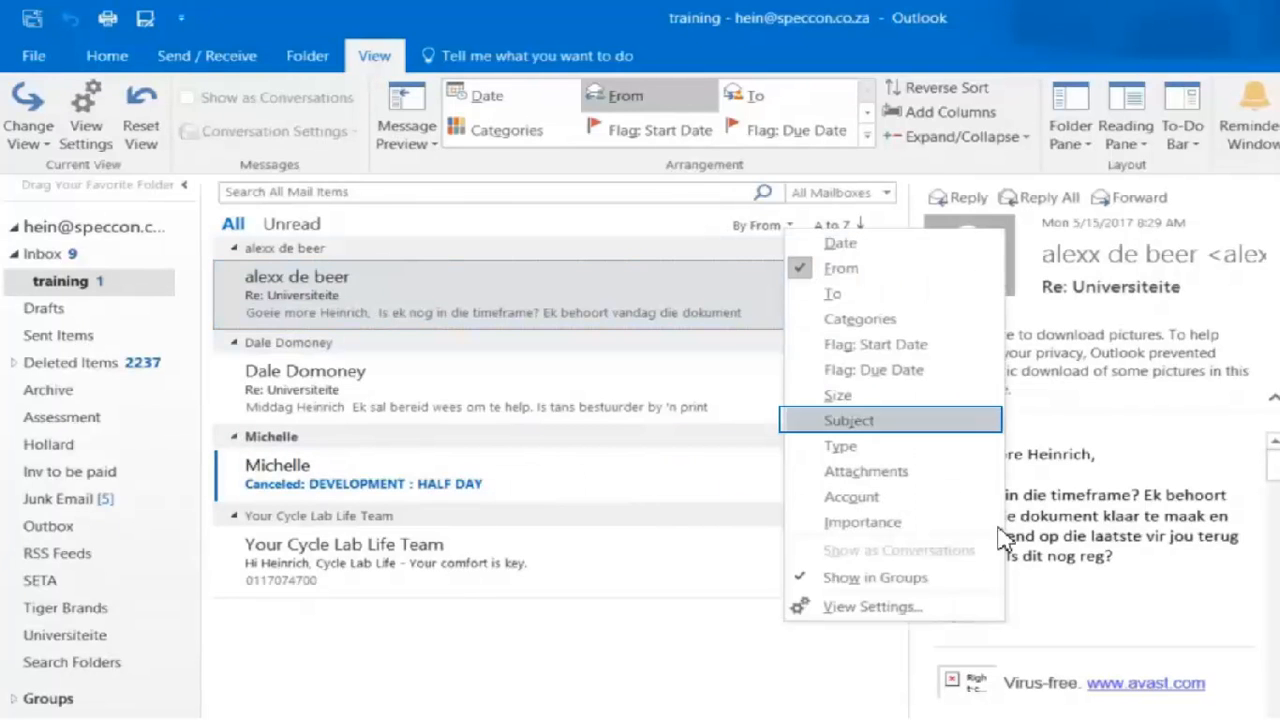
left_click(849, 420)
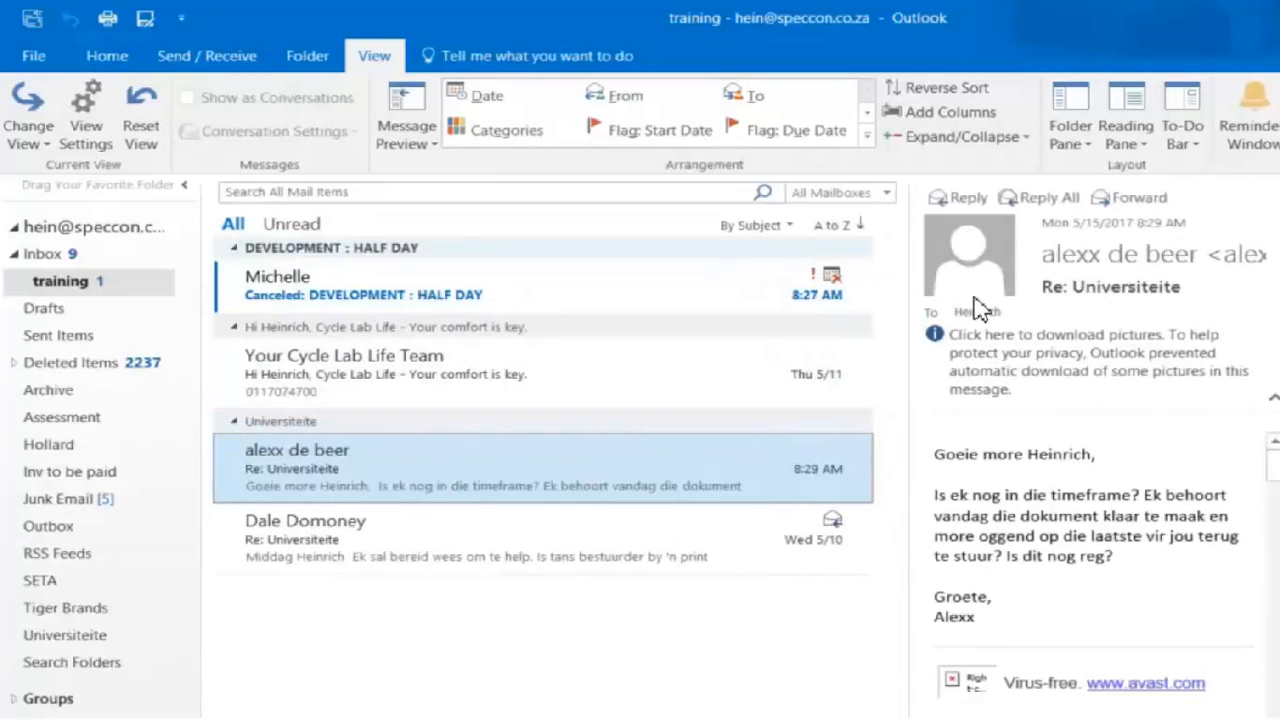
- Arrange the training folder's messages by date with the oldest first
key("Return")
key("Return")
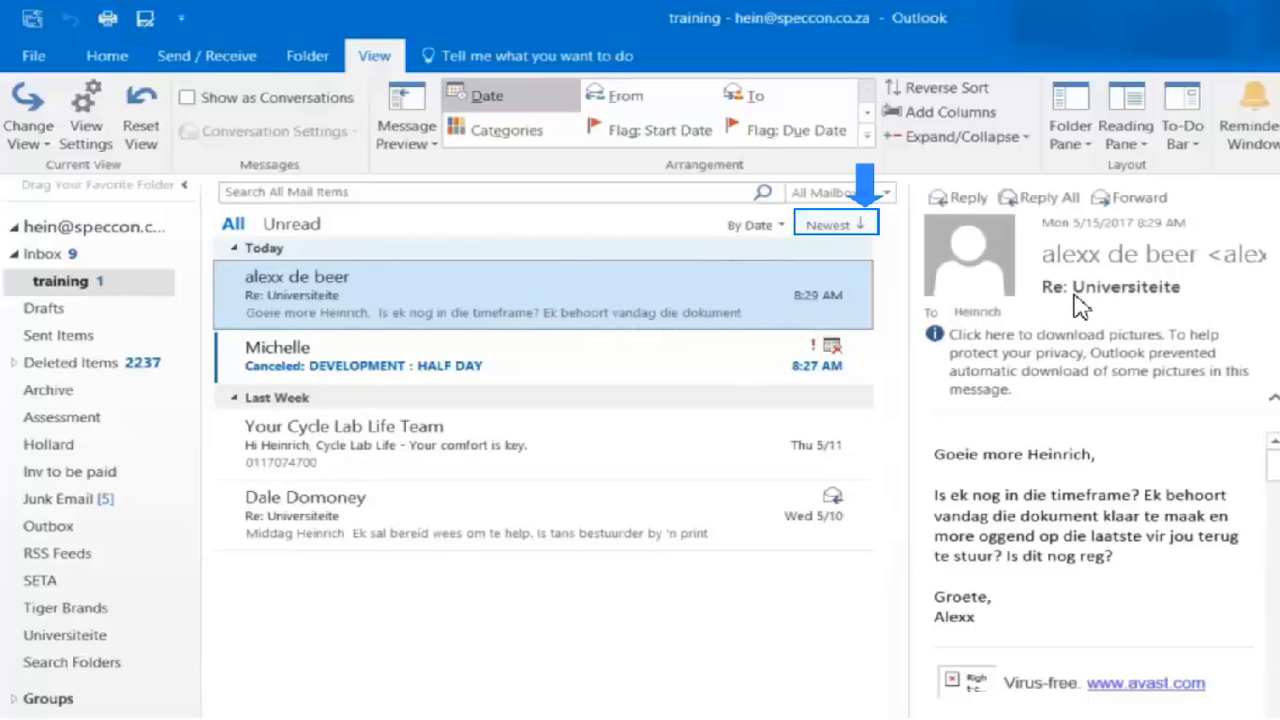
left_click(836, 225)
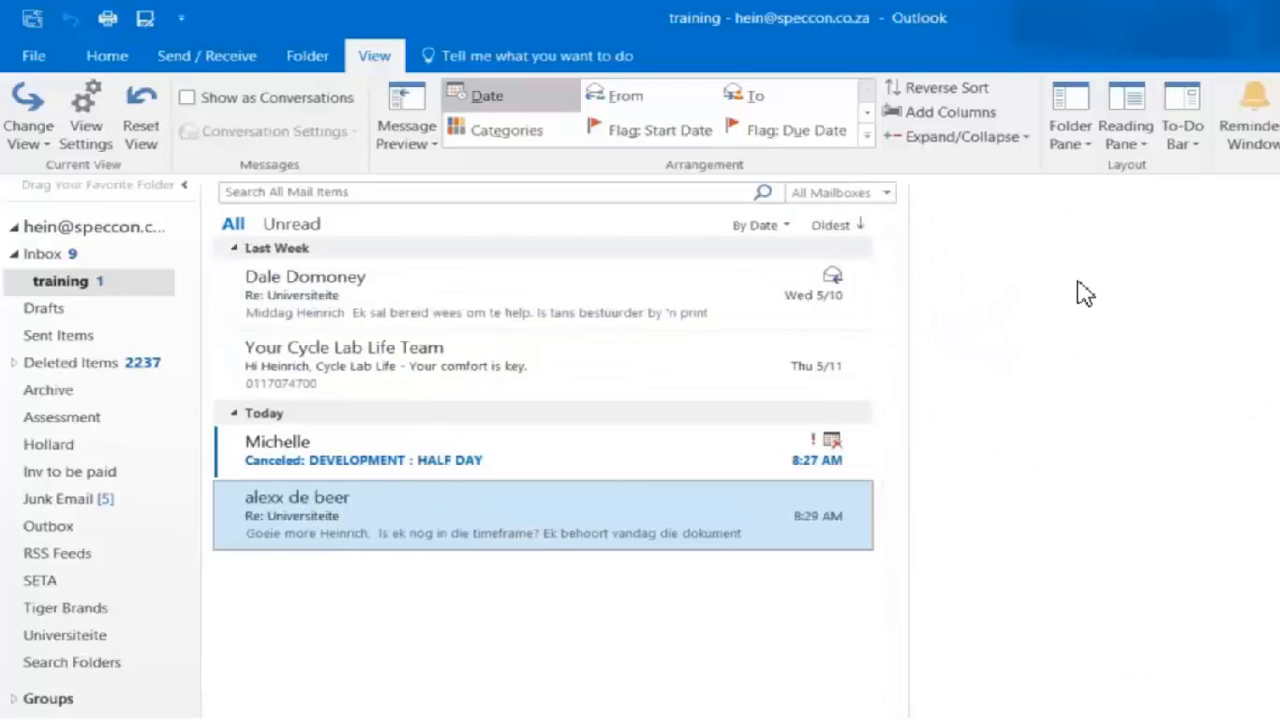